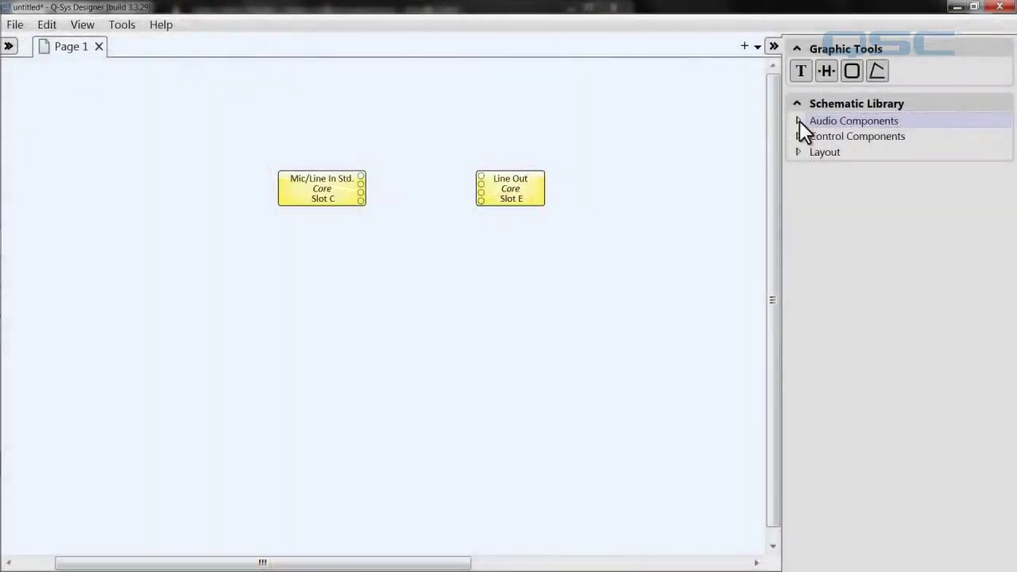
- Expand Audio Components and its Equalizers and Filters category in the component list
click(799, 121)
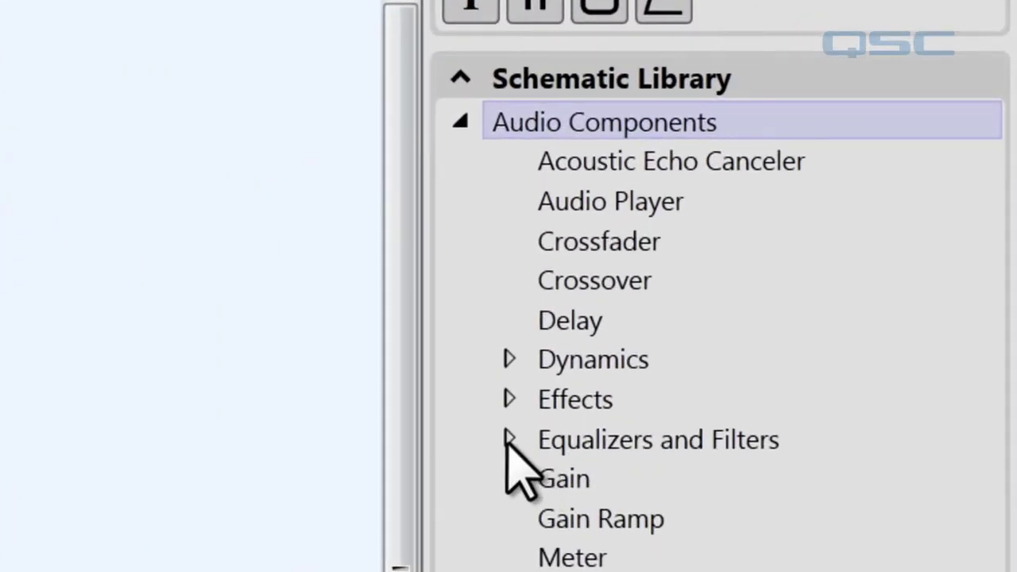
click(509, 441)
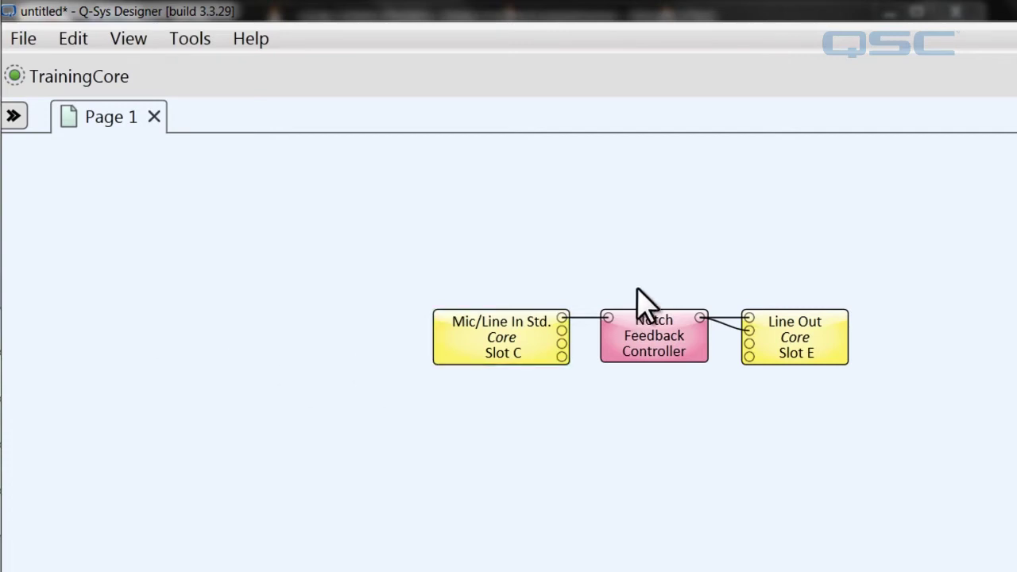
- Open the Notch Feedback Controller block's panel and try its output Gain slider
double_click(647, 325)
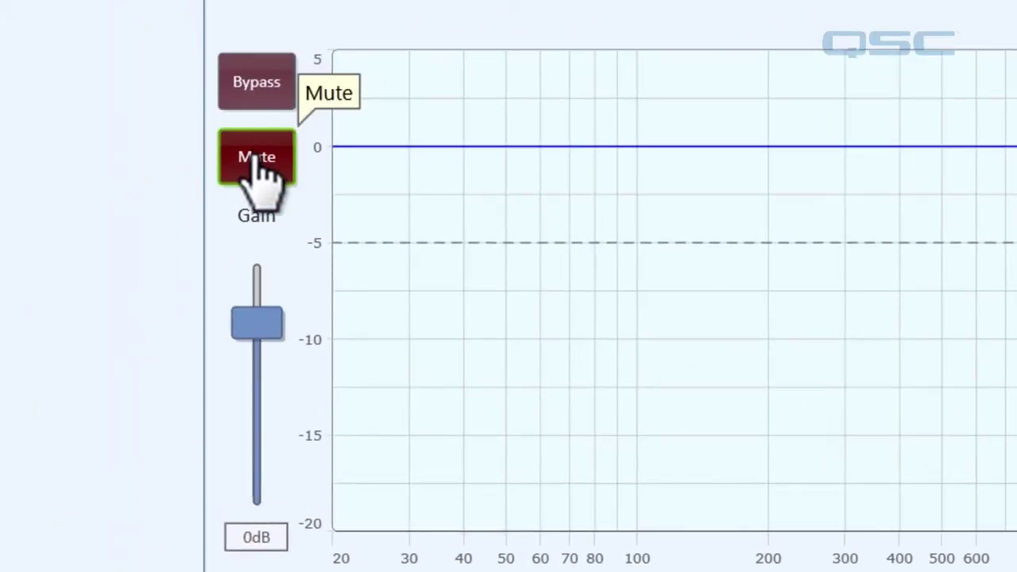
drag(260, 314, 291, 345)
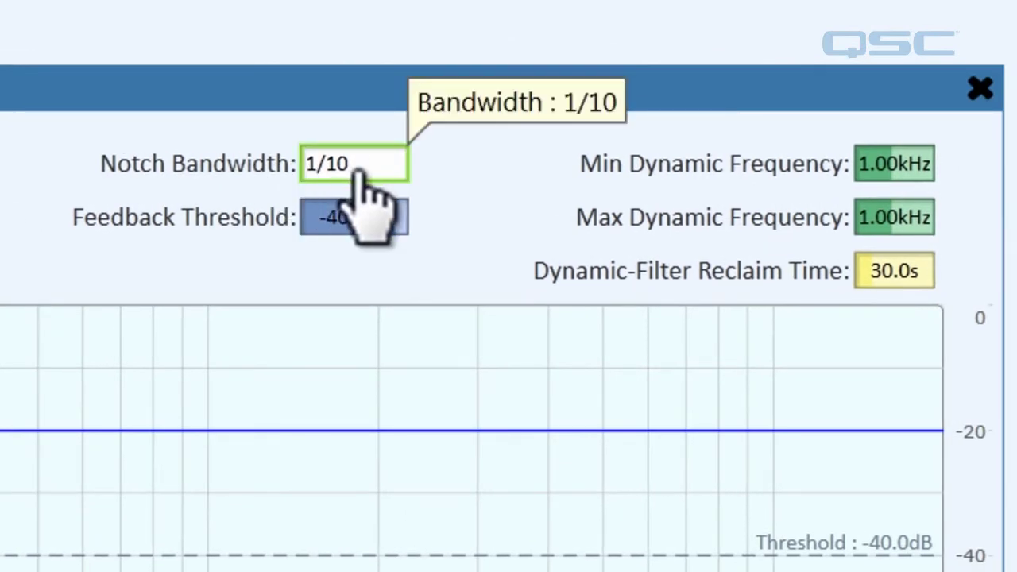
- Keep Notch Bandwidth at 1/10 and lower Min Dynamic Frequency from 1.00kHz to 338Hz
click(359, 184)
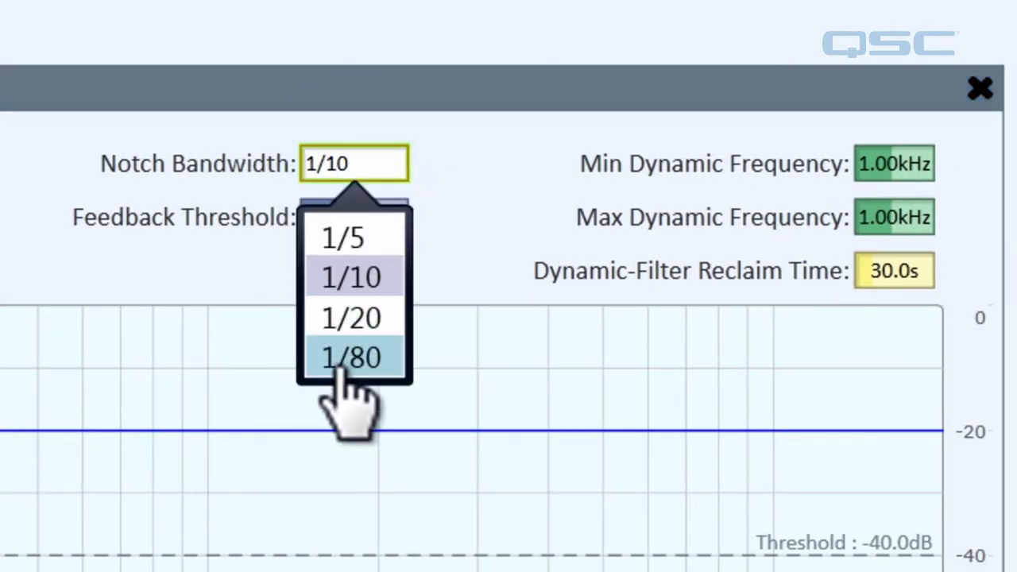
click(95, 232)
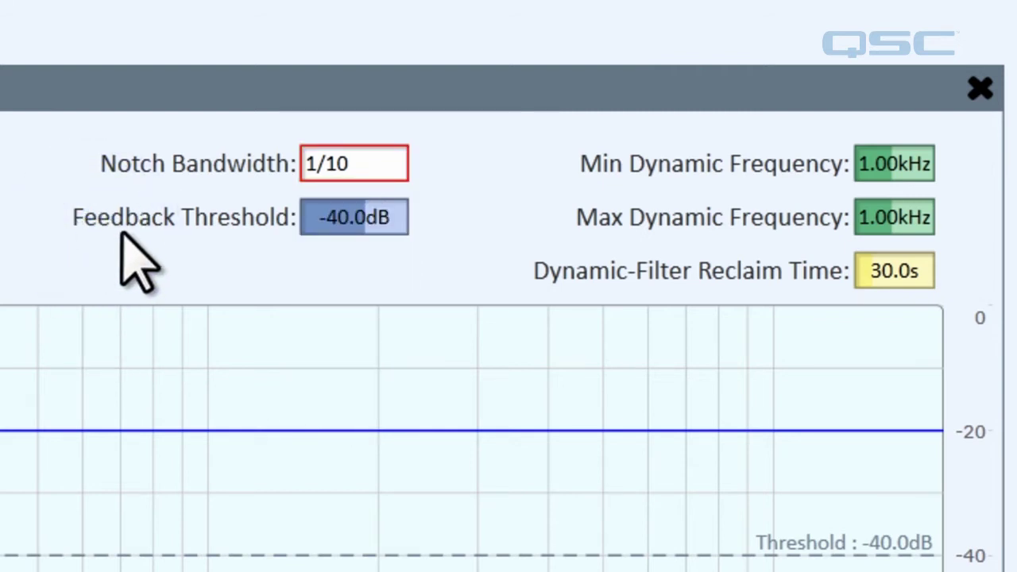
click(320, 213)
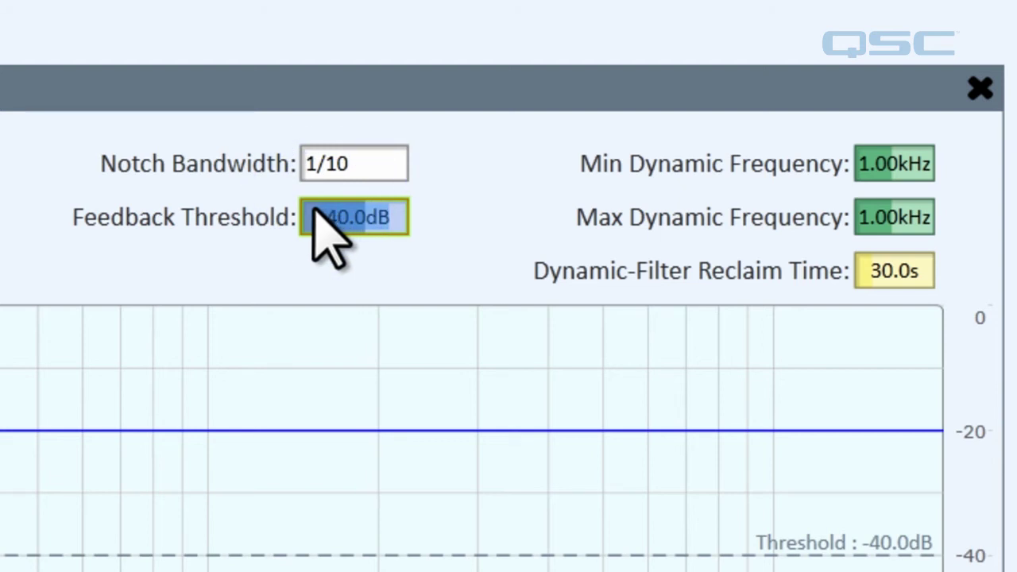
drag(880, 164, 808, 158)
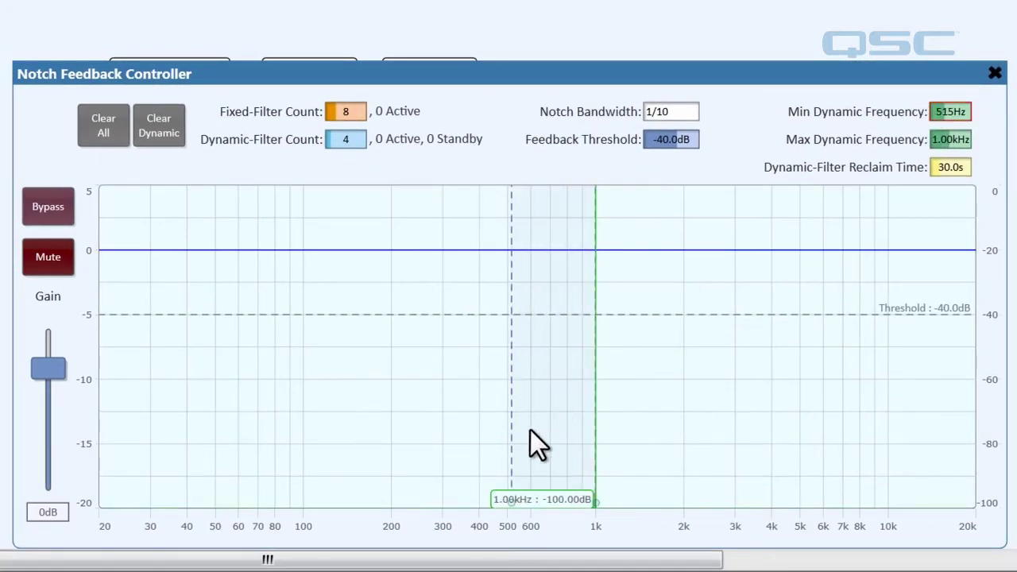
drag(511, 502, 464, 491)
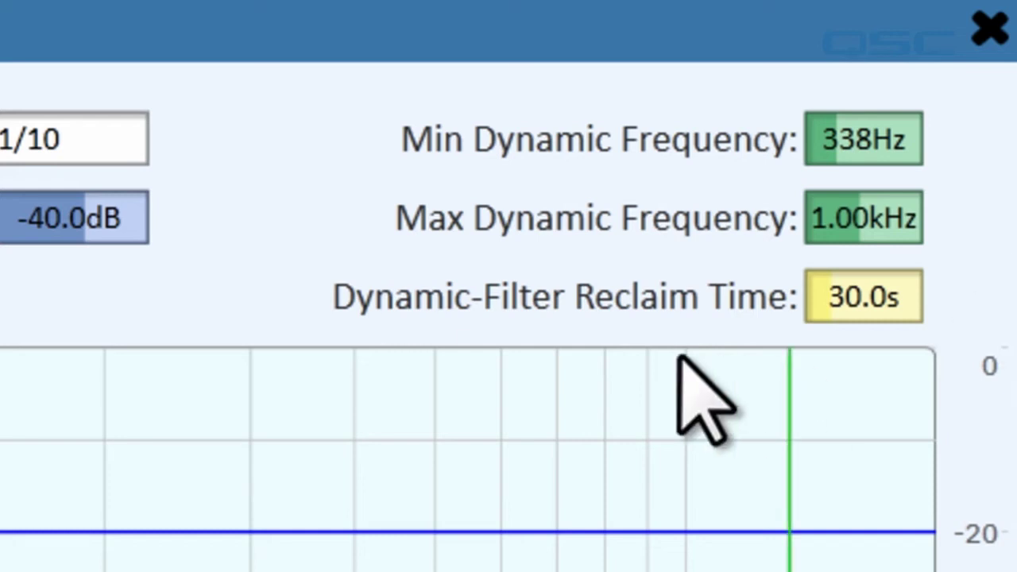
- Lower Feedback Threshold to -47.6dB, enter fixed-filter count 6 and dynamic-filter count 0
drag(73, 220, 48, 215)
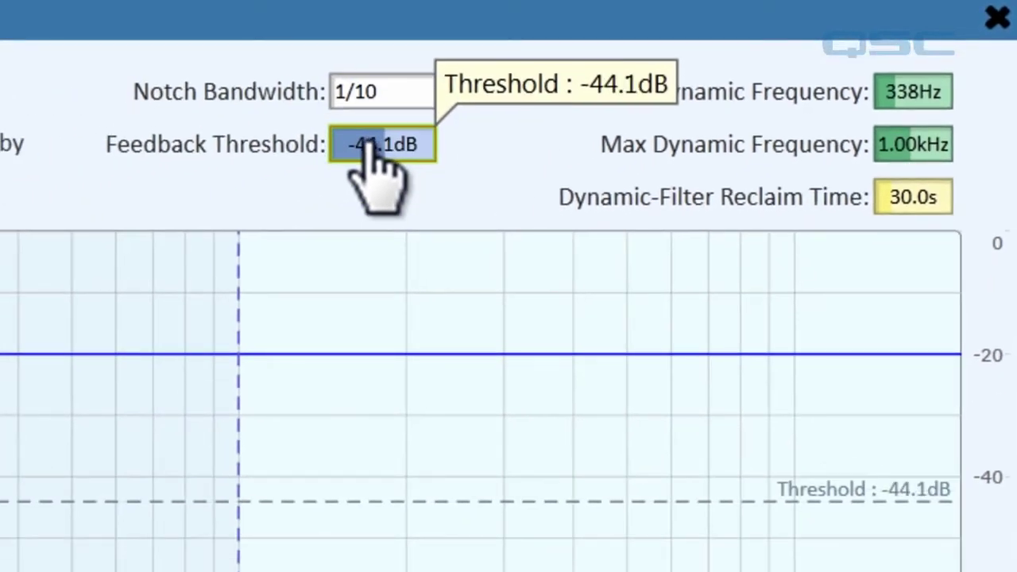
drag(371, 148, 351, 146)
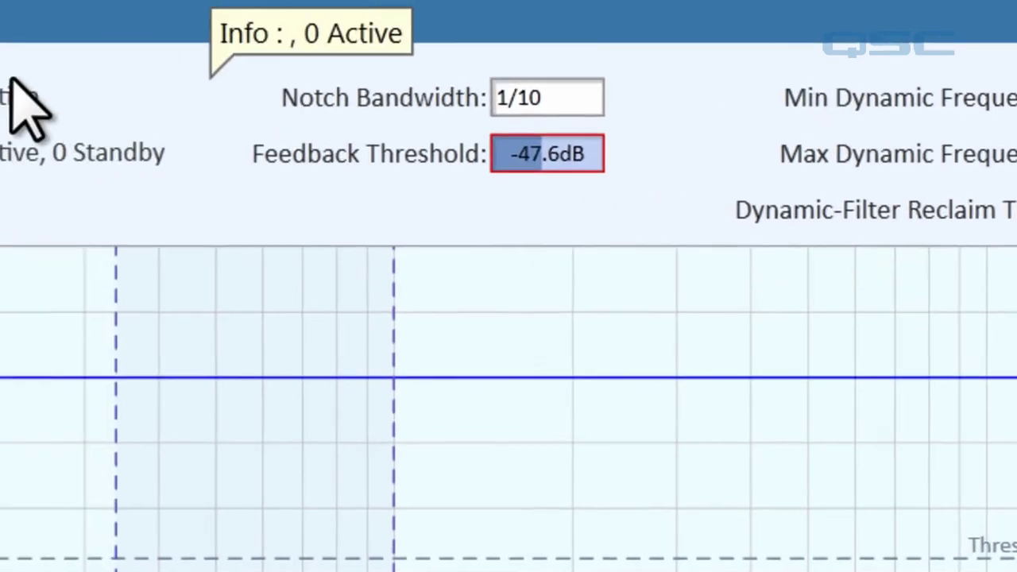
click(471, 125)
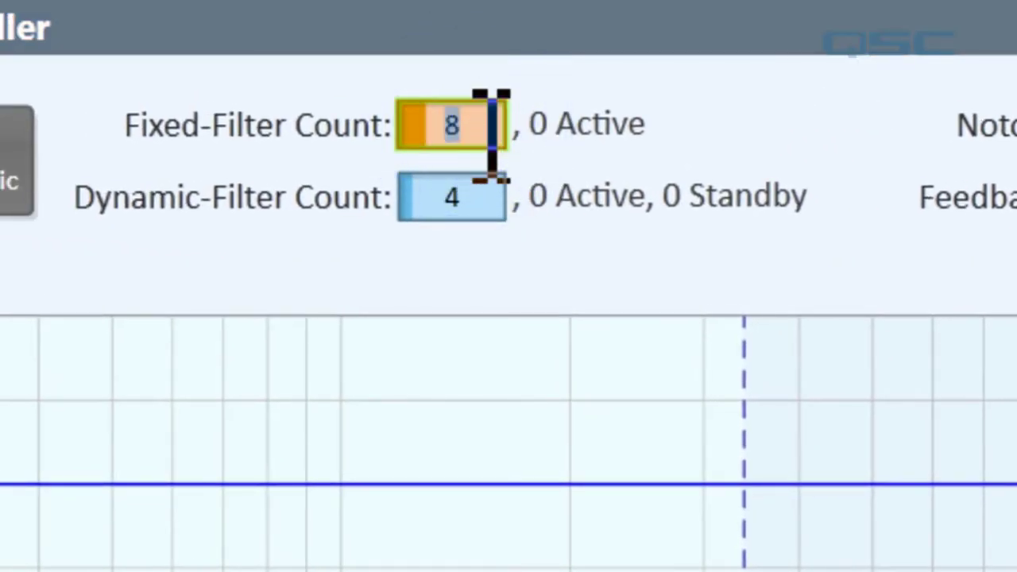
text(6)
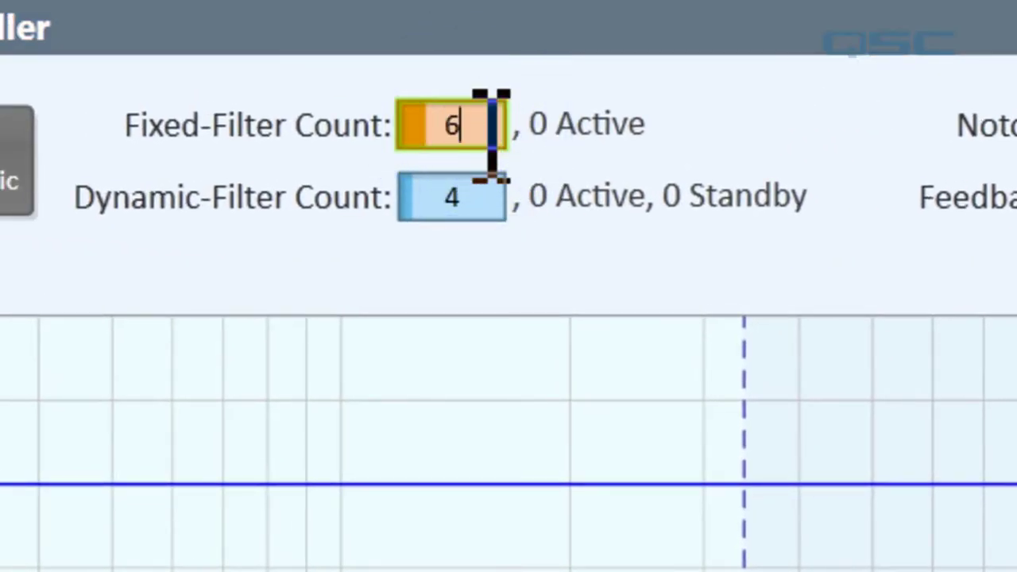
click(442, 198)
text(0)
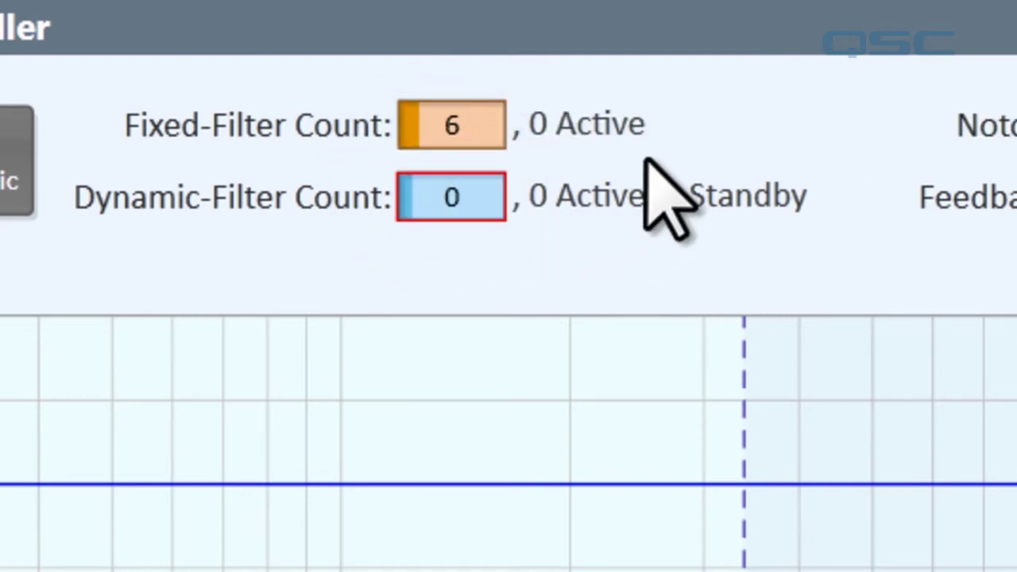
drag(46, 374, 36, 489)
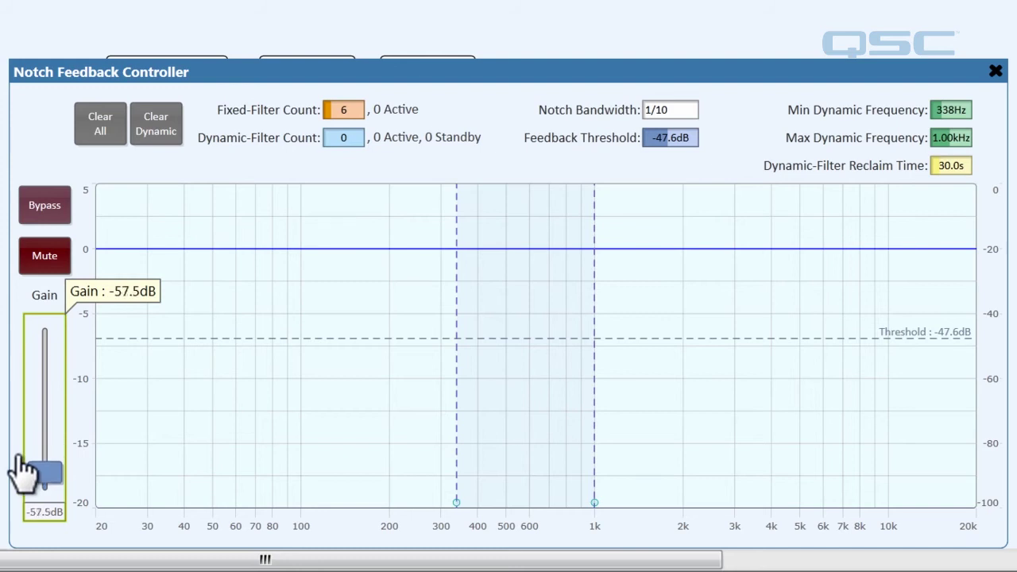
- Set Mic/Line In Channel 1 gain to 20.0dB, then raise controller gain to -39.2dB
drag(699, 78, 675, 205)
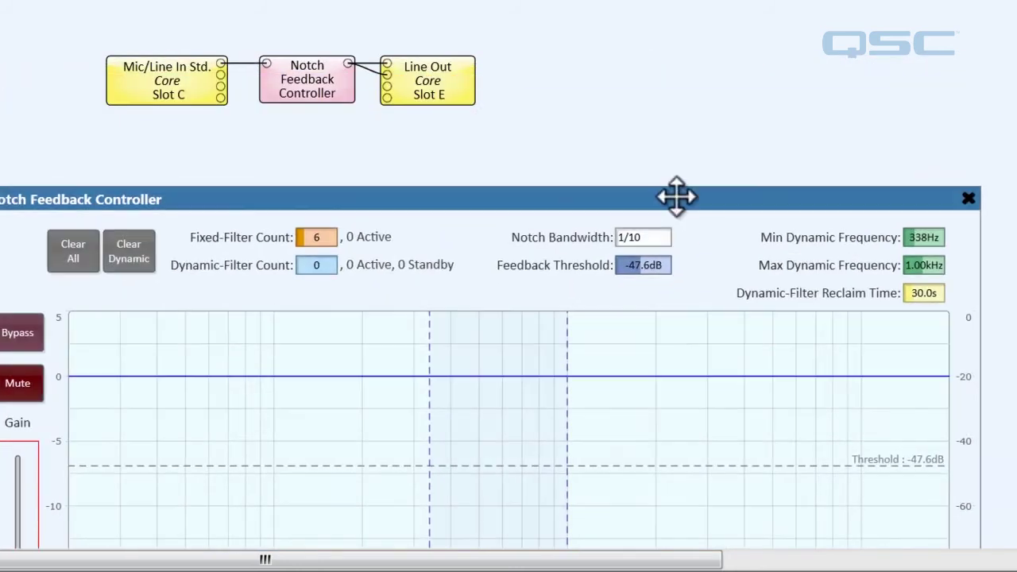
double_click(159, 64)
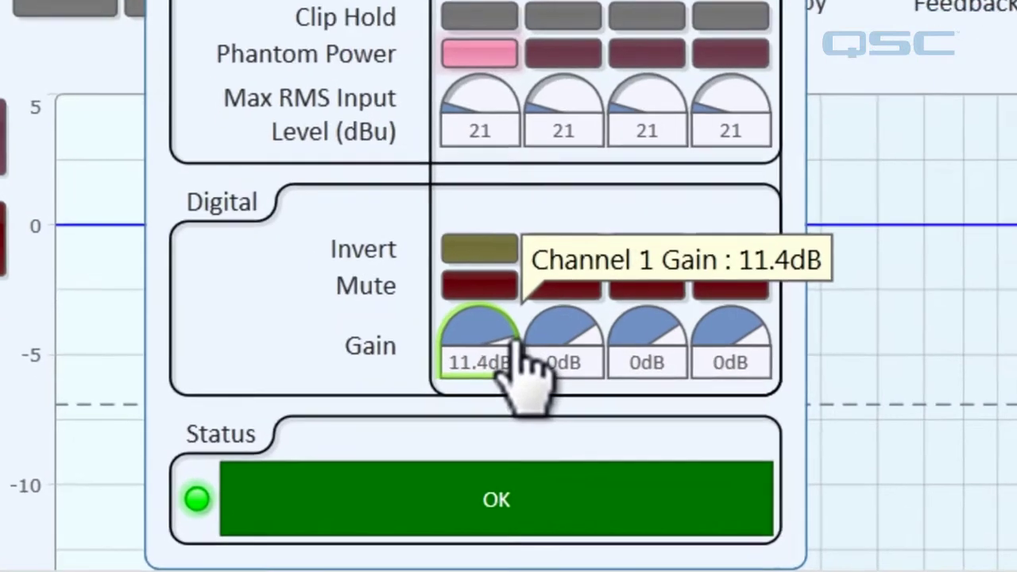
click(293, 435)
drag(556, 374, 771, 387)
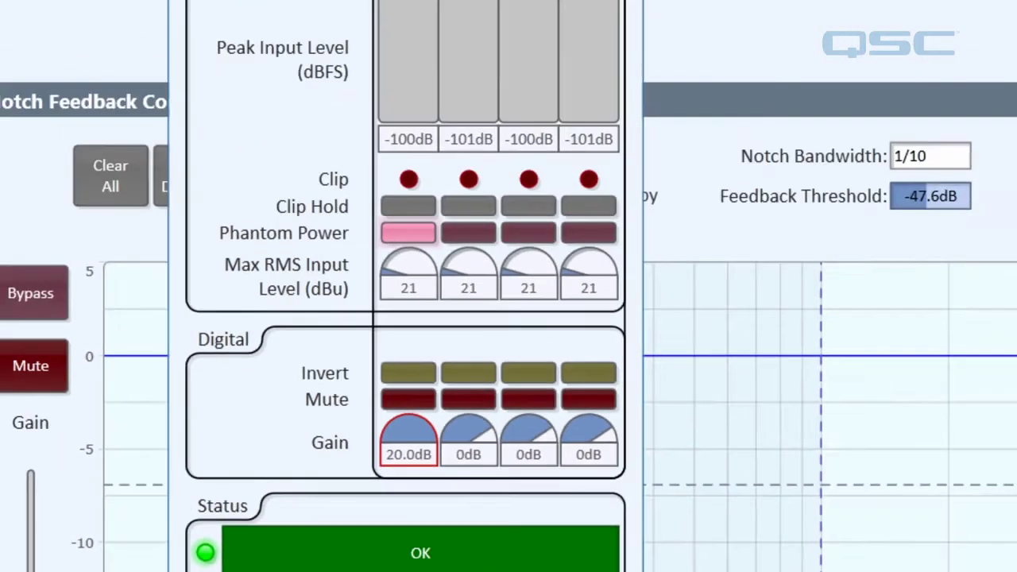
click(496, 85)
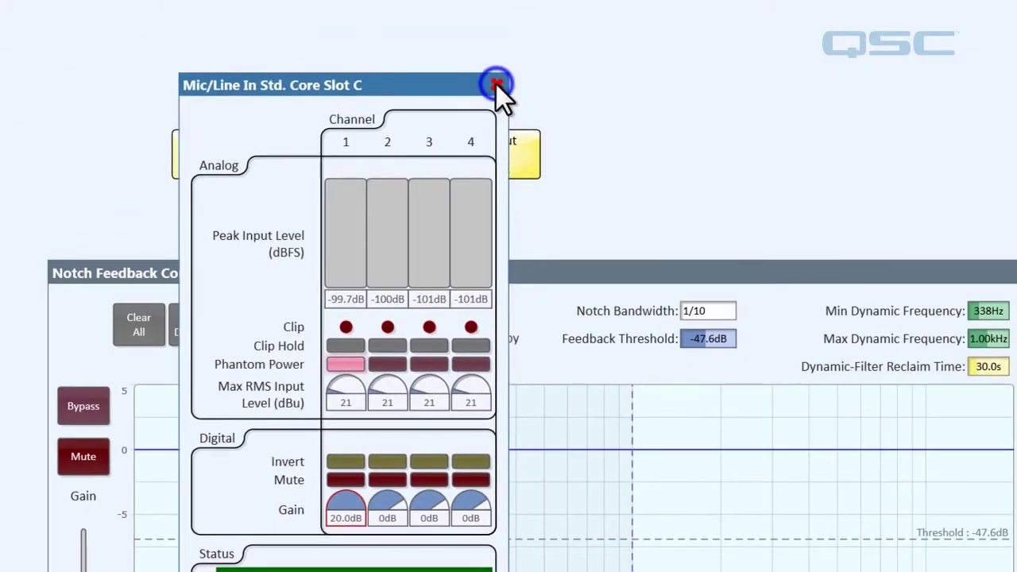
drag(502, 268, 467, 43)
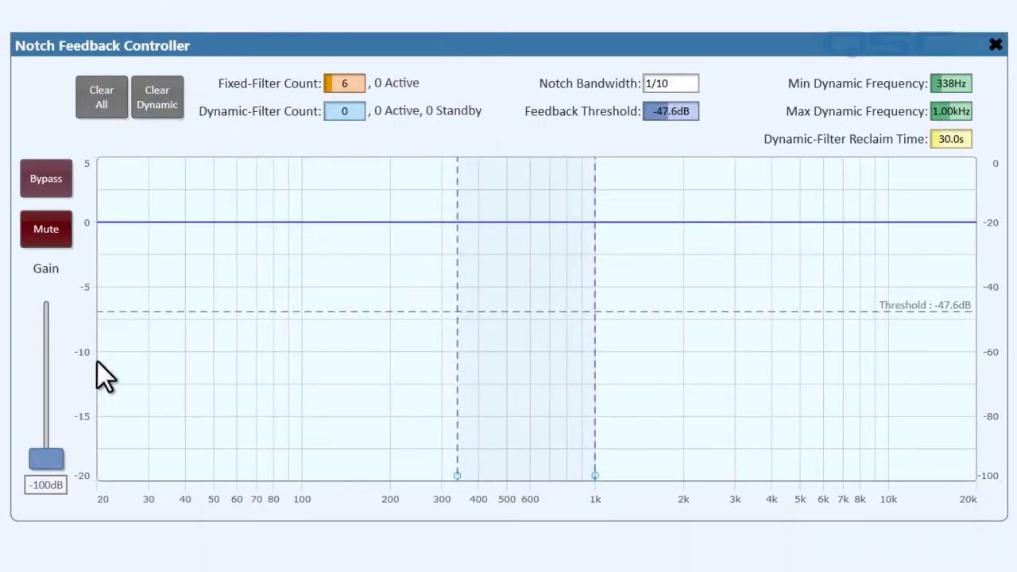
drag(46, 461, 51, 363)
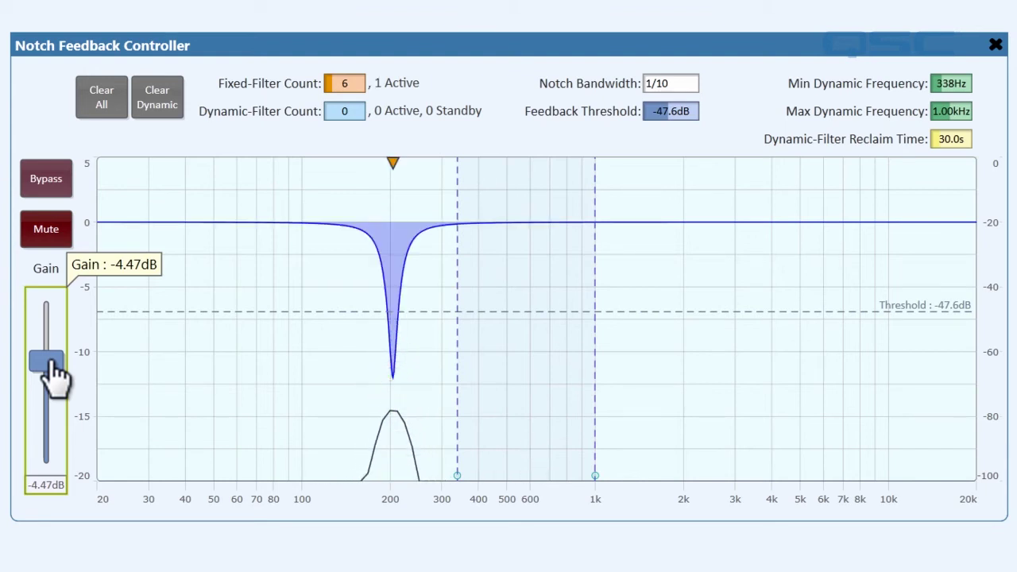
- Settle controller gain at -4.83dB with four fixed notches engaged, and reset mic Channel 1 gain to 0dB
drag(51, 360, 54, 343)
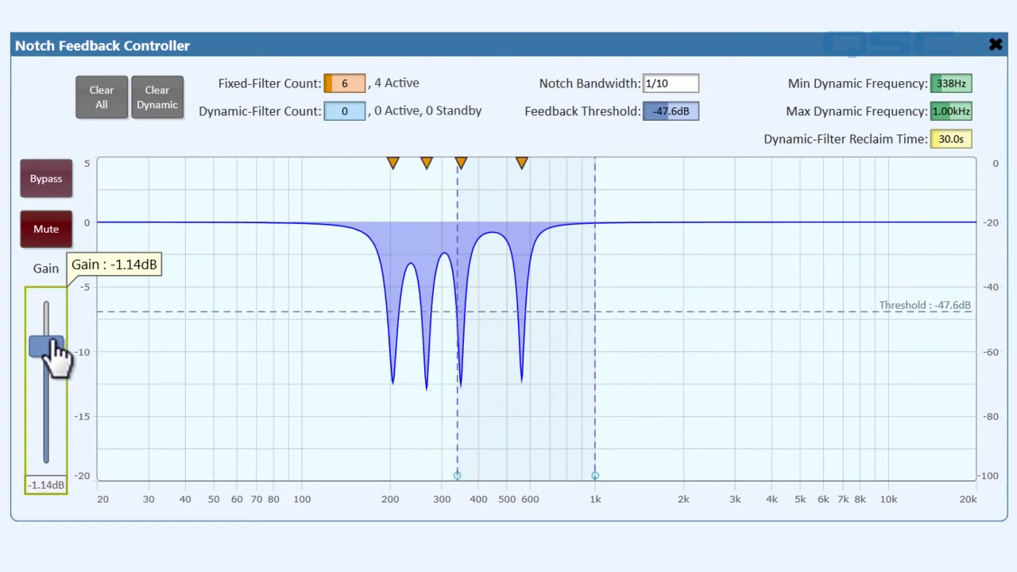
drag(49, 350, 49, 364)
drag(718, 66, 671, 303)
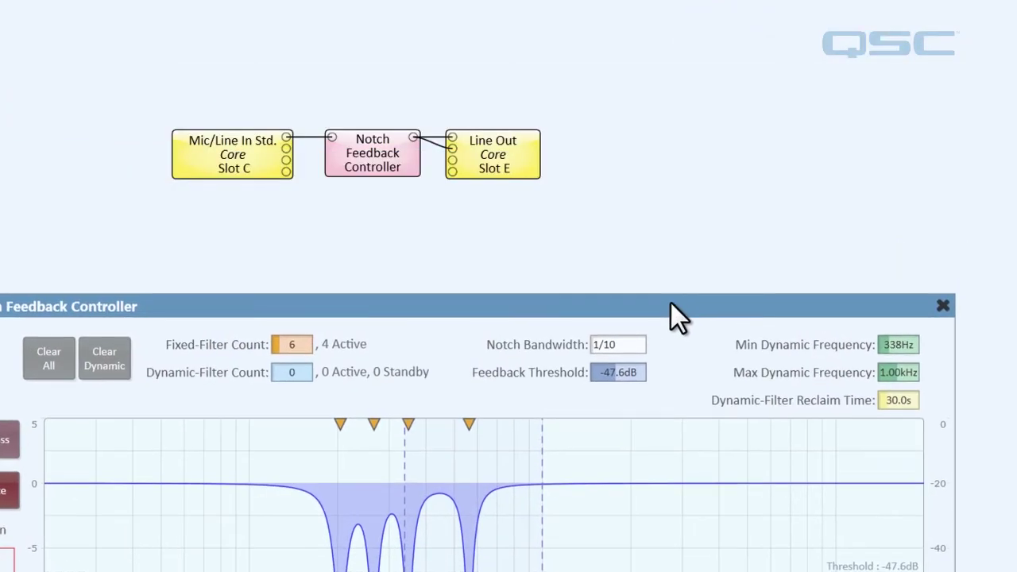
click(248, 155)
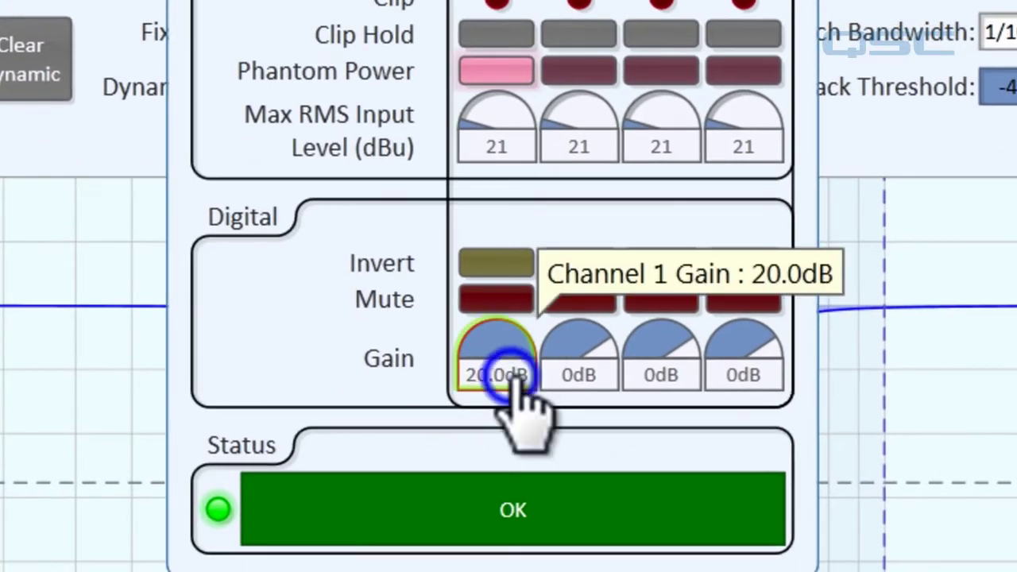
text(0)
key(Return)
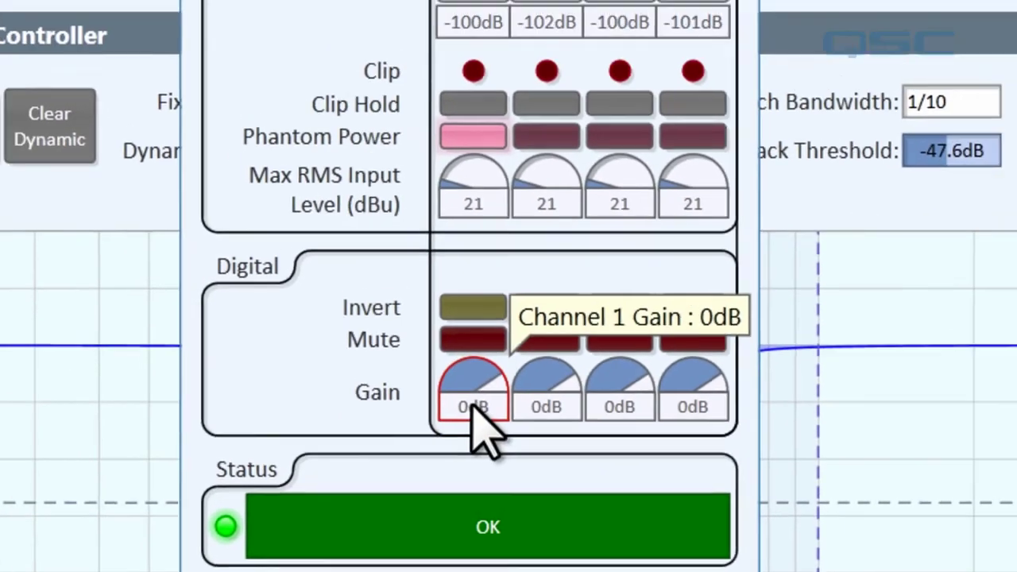
click(541, 89)
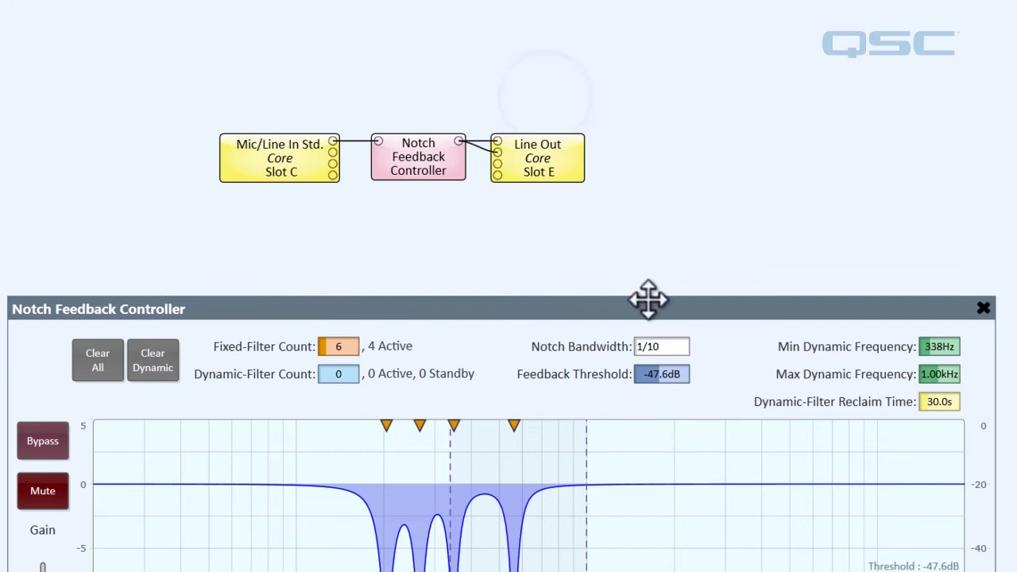
- Enter -40 in Feedback Threshold, raising it from -47.6dB to -40.0dB
drag(653, 307, 664, 50)
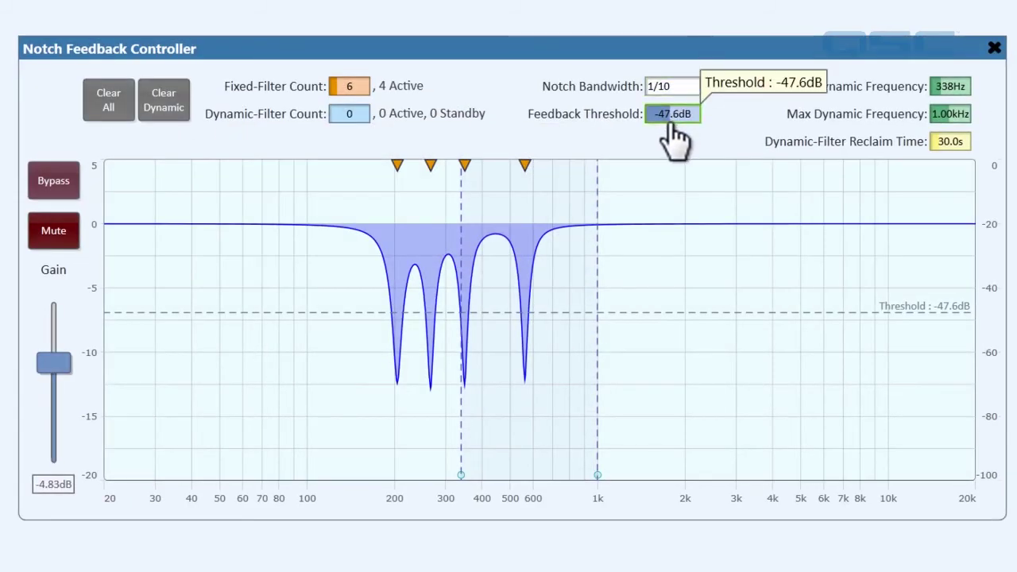
click(670, 117)
text(-40)
key(Return)
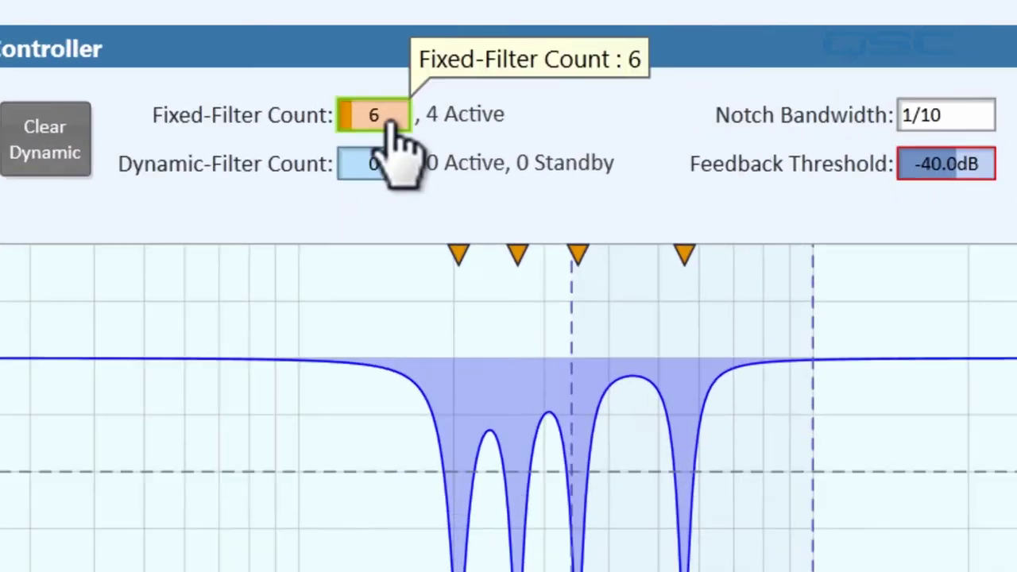
- Change the fixed-filter count from 6 to 4 and the dynamic-filter count from 0 to 6
click(349, 86)
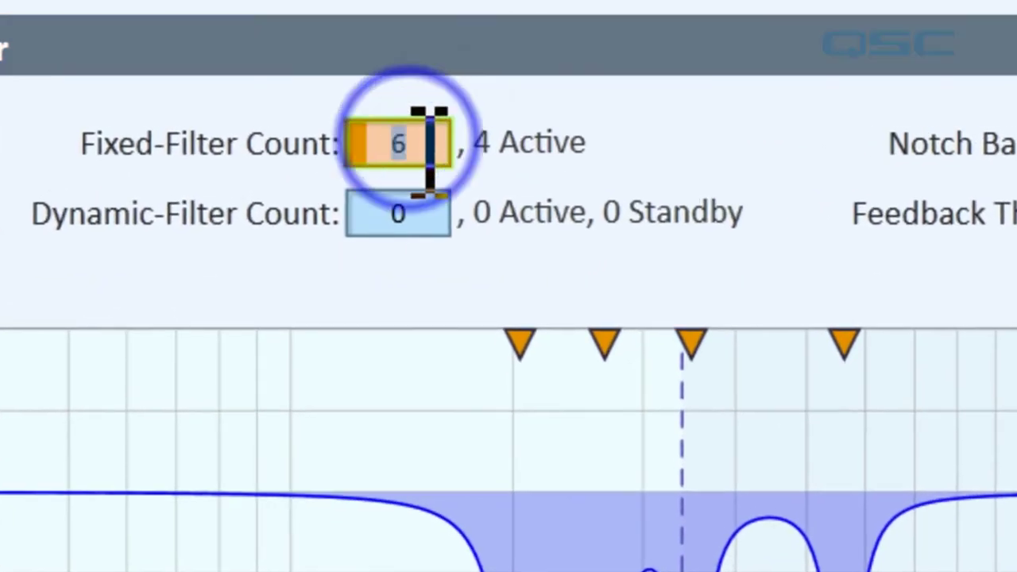
text(4)
key(Return)
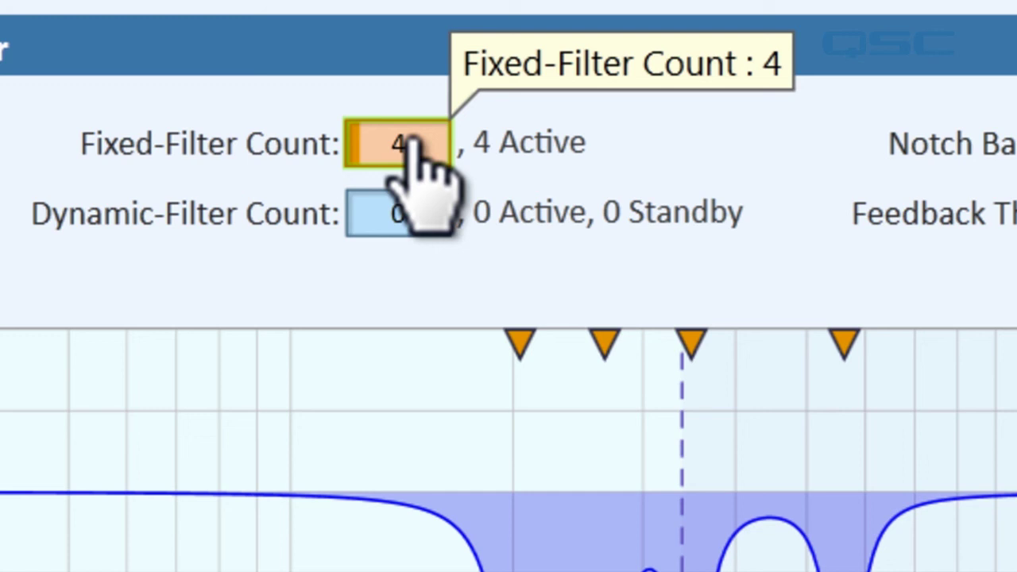
click(397, 216)
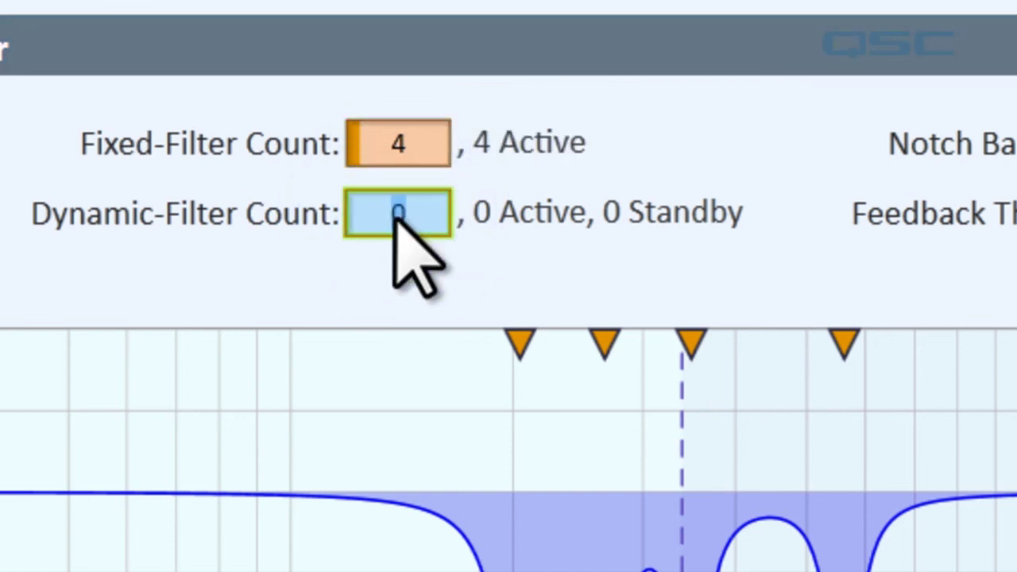
text(6)
key(Return)
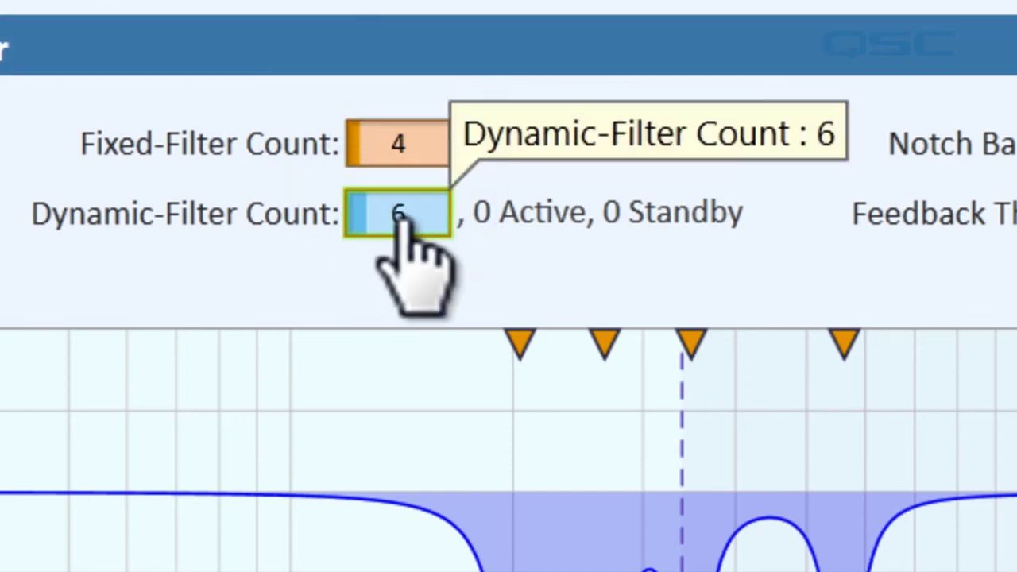